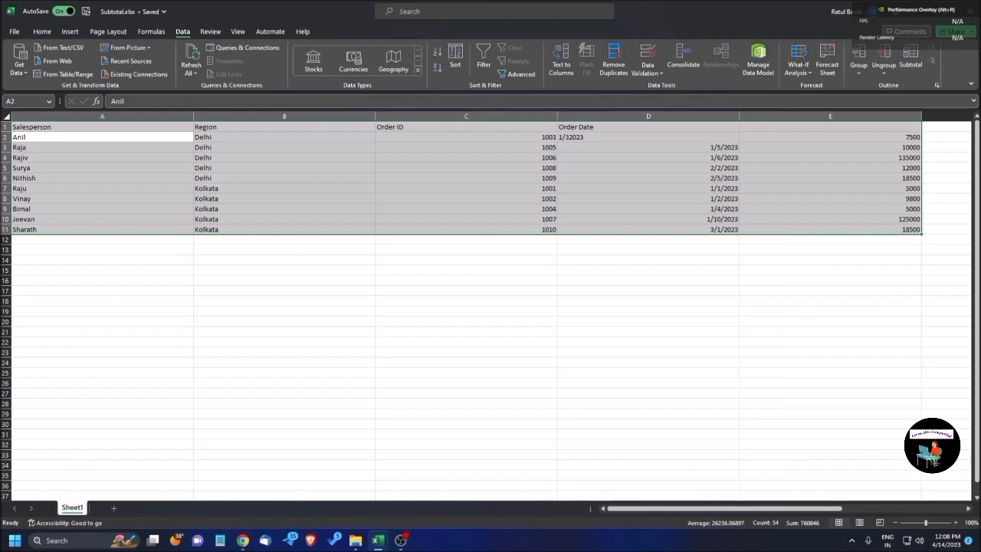
Enter the missing header "Order Value" in cell E1 of the sales table.
key("ctrl+Home")
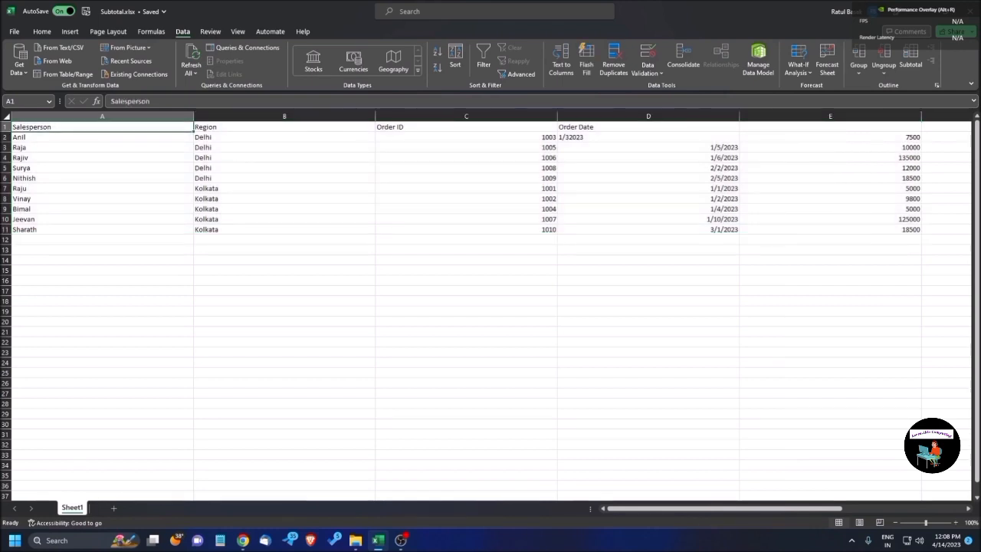
key("Right")
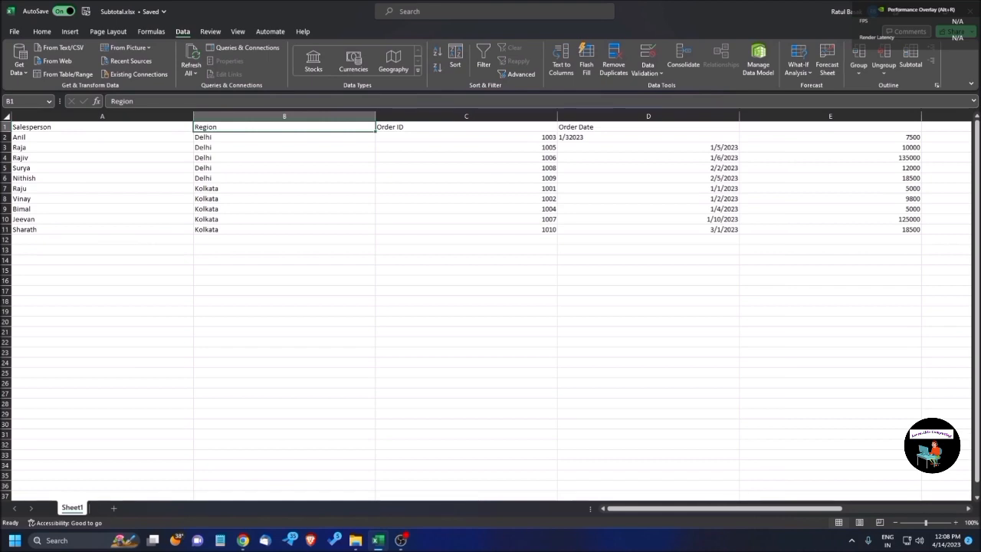
key("Right")
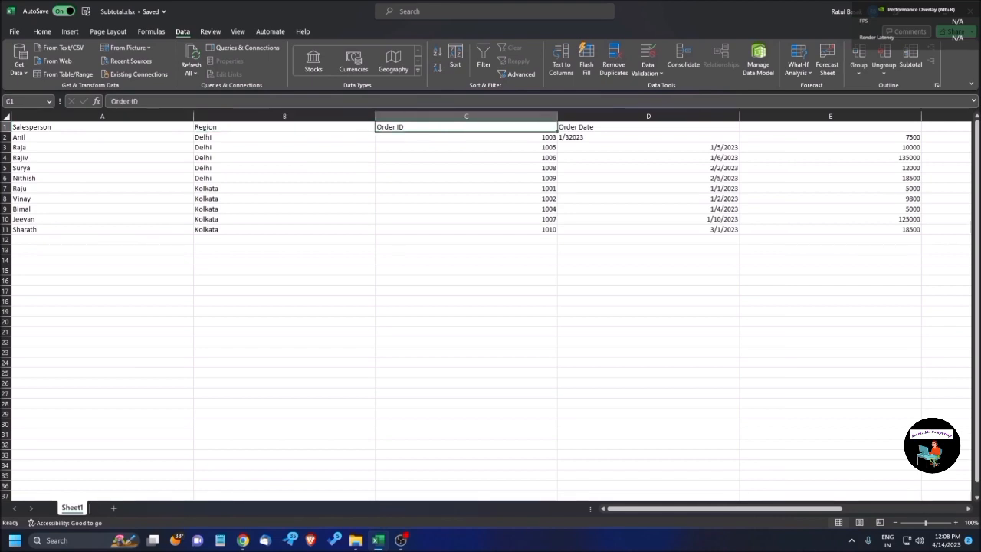
key("Right")
key("Right")
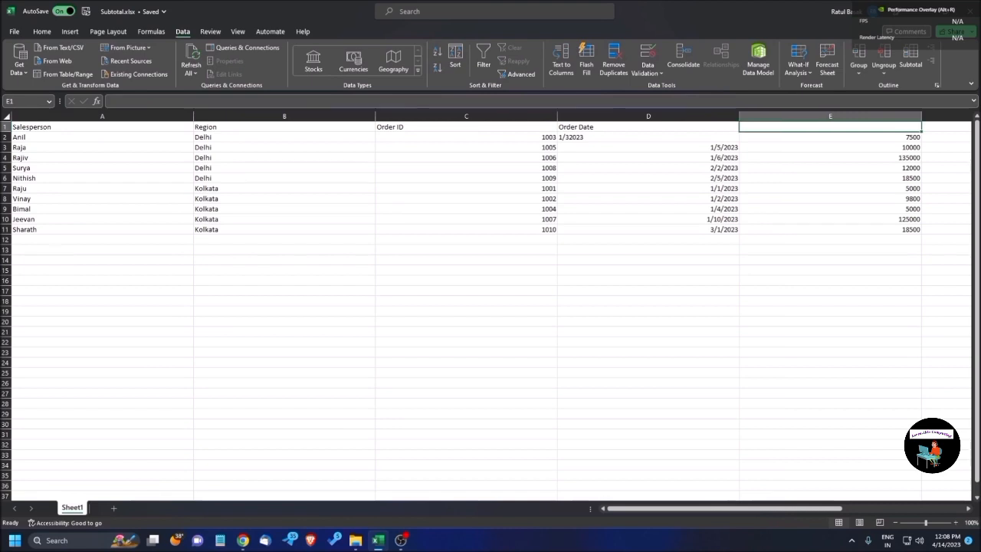
key("Left")
key("Right")
key("Right")
key("Left")
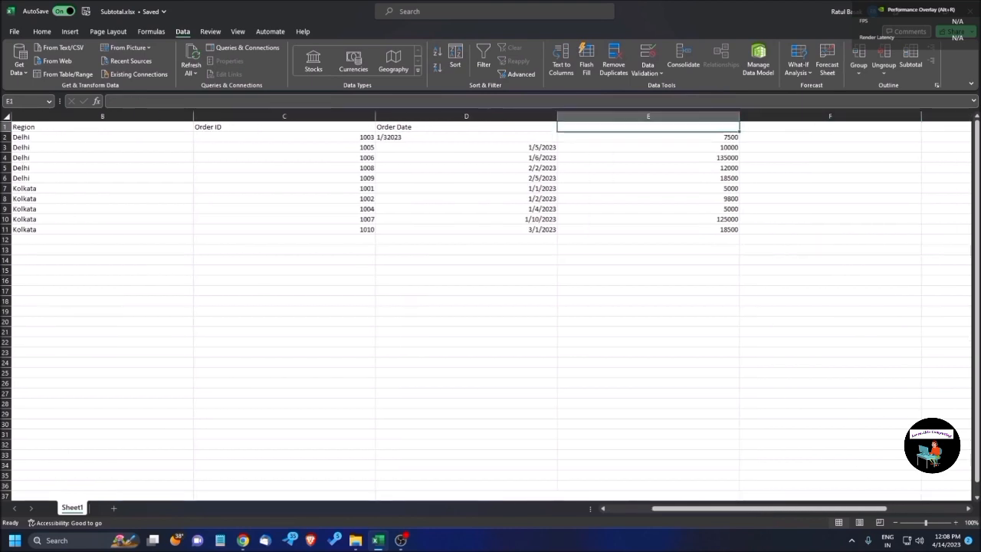
type("Order Va")
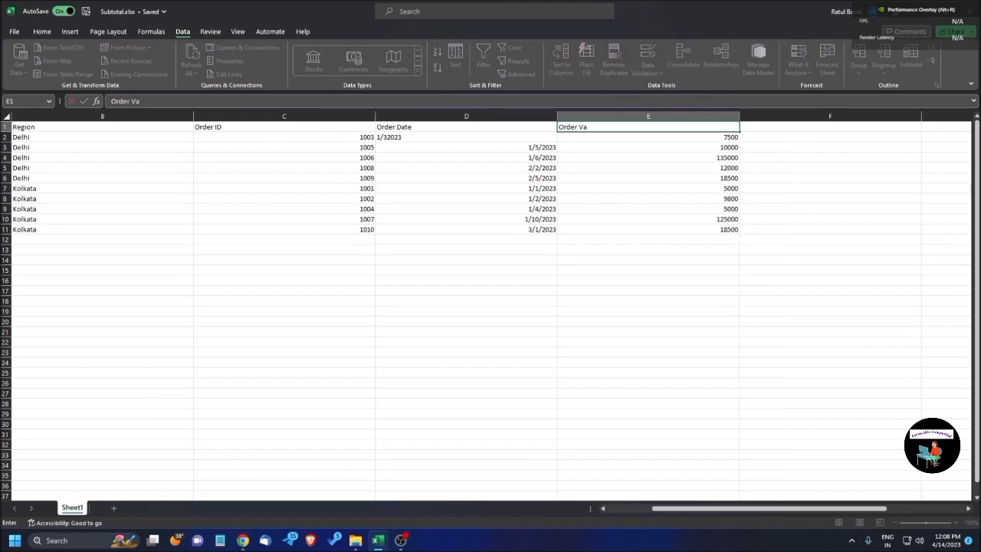
key("BackSpace")
key("BackSpace")
key("BackSpace")
key("BackSpace")
key("BackSpace")
key("BackSpace")
key("BackSpace")
key("BackSpace")
type("Order Value")
key("Return")
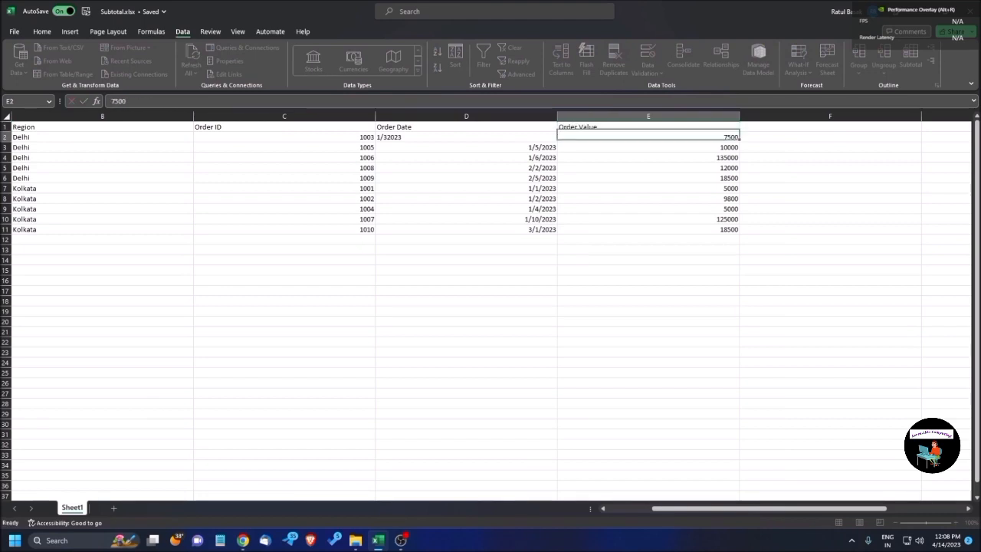
key("Up")
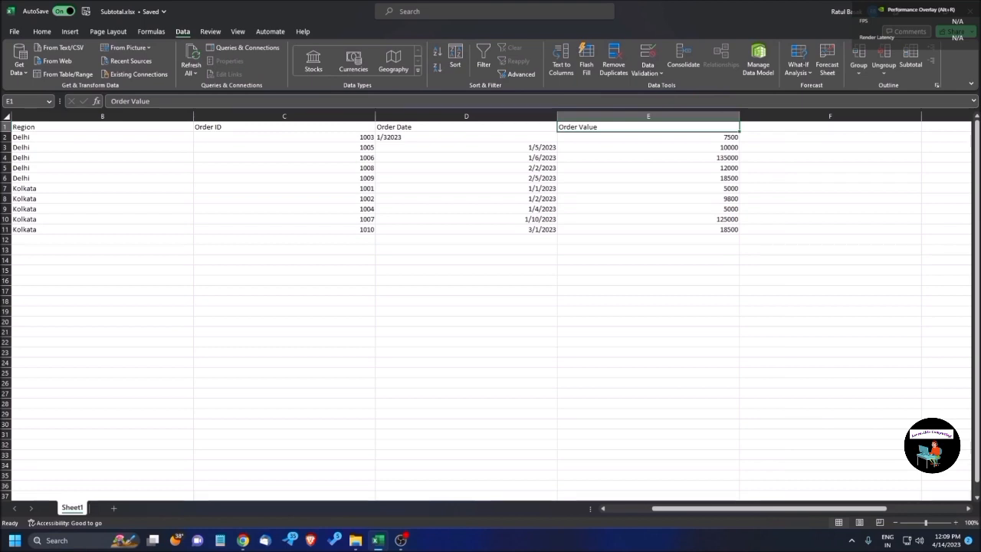
Sort the sales table by the Region column from A to Z.
key("Left")
key("Left")
key("Left")
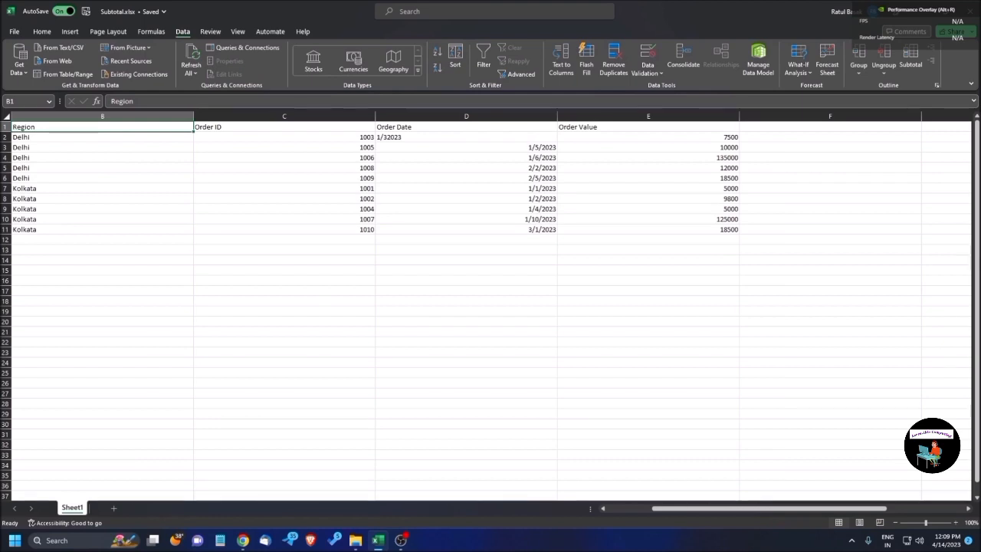
key("Down")
key("Down")
key("Down")
key("Down")
key("Down")
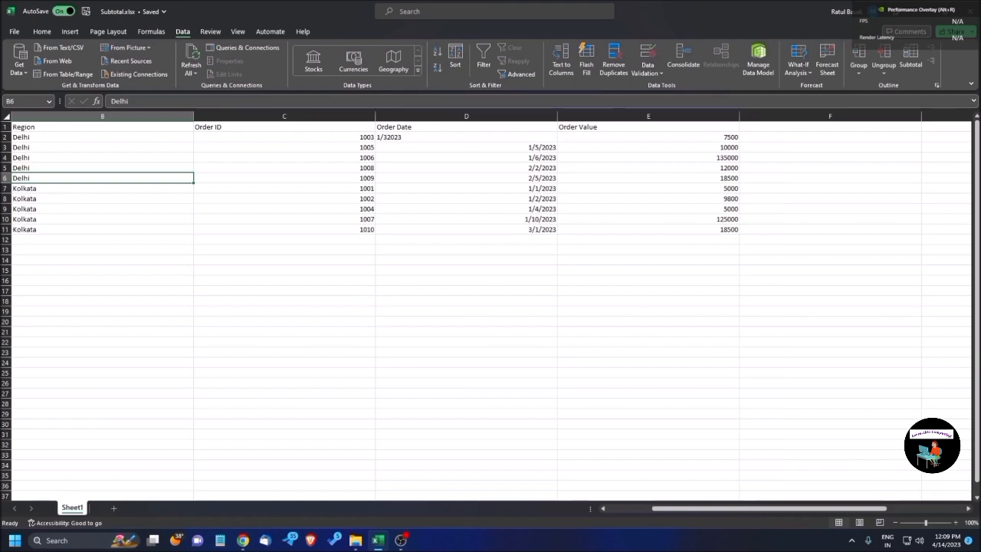
key("ctrl+Up")
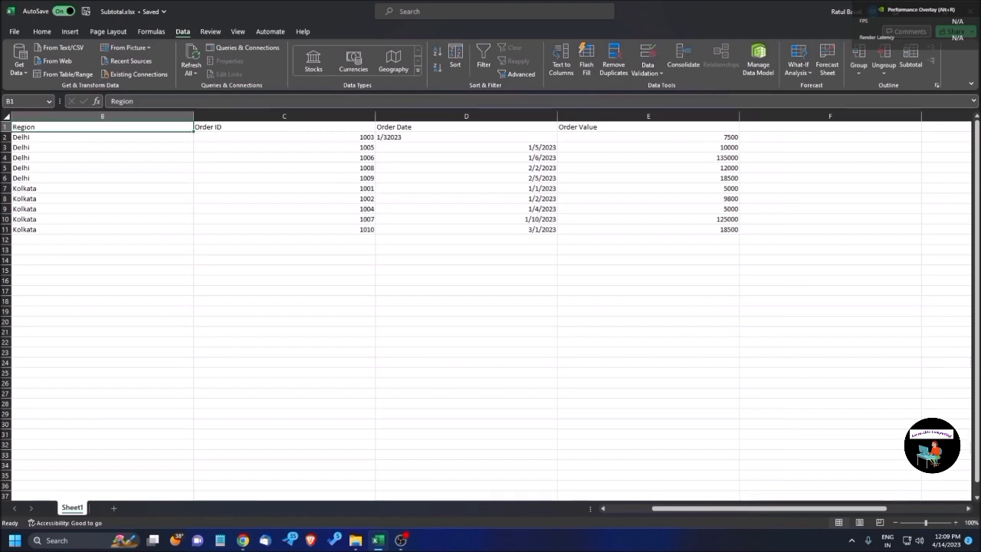
key("shift+F10")
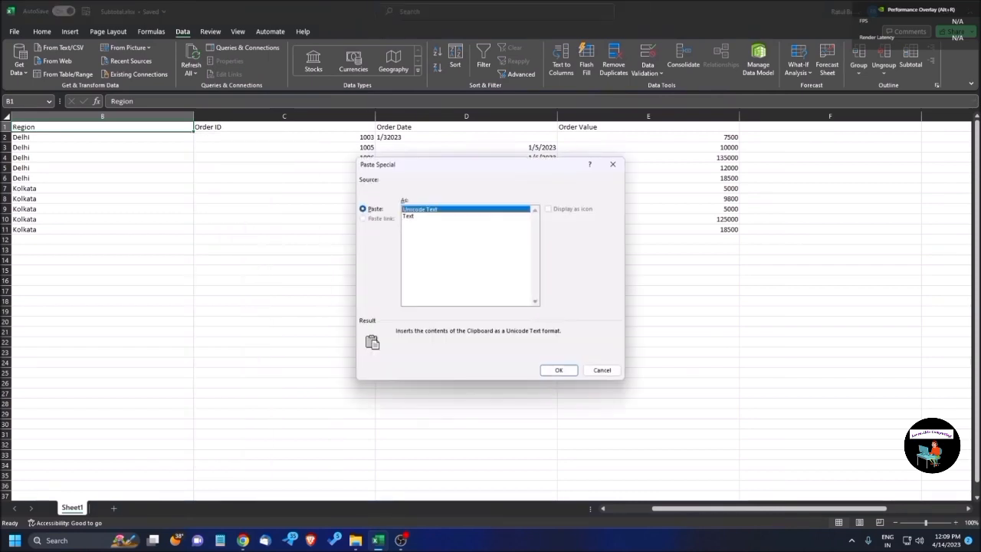
key("Escape")
key("shift+F10")
key("Down")
key("Down")
key("Down")
key("Down")
key("Down")
key("Down")
key("Down")
key("Down")
key("Down")
key("Down")
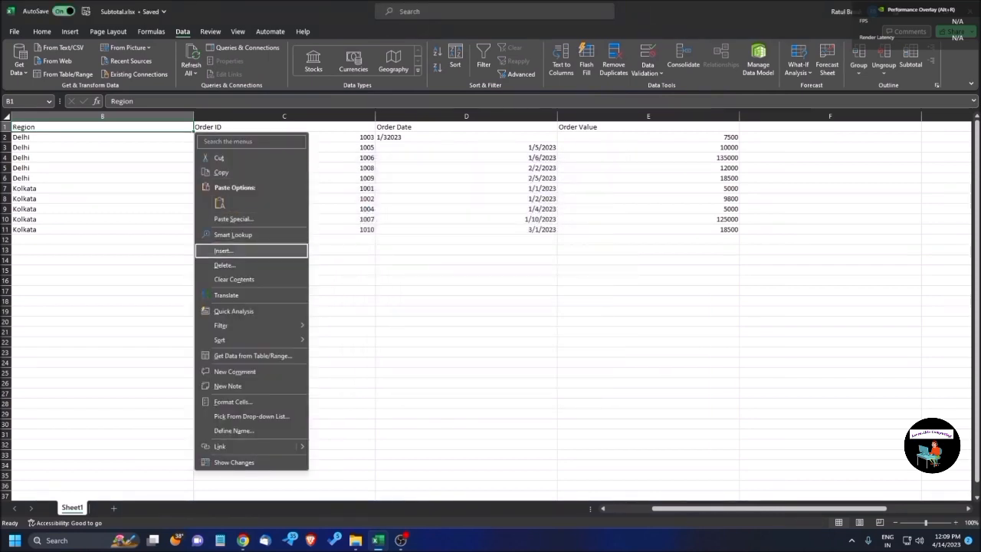
key("Down")
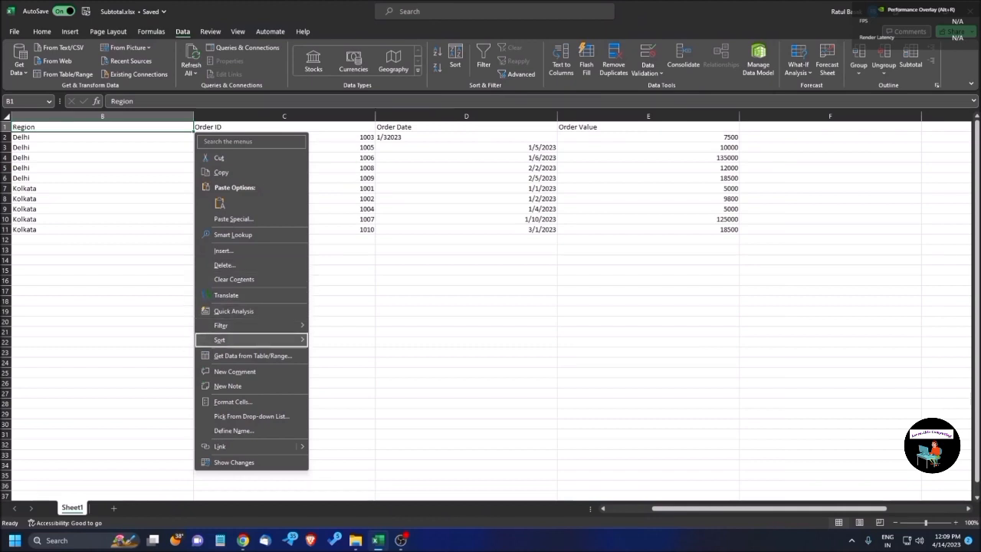
key("Right")
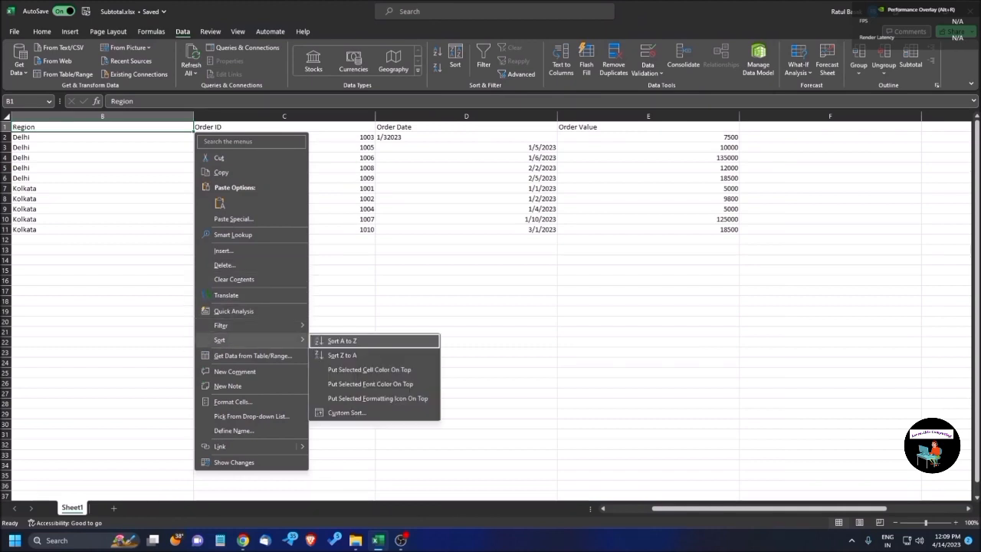
key("Down")
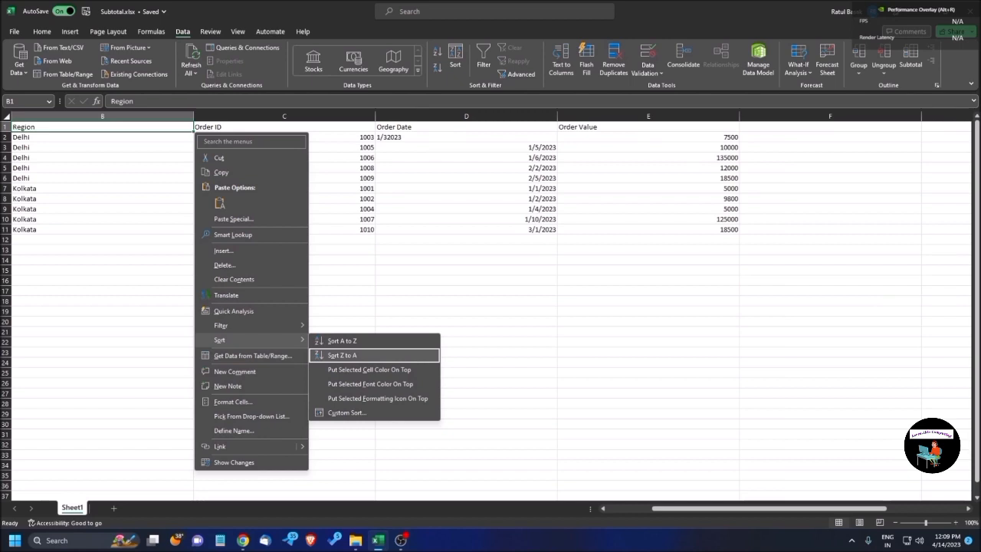
key("Up")
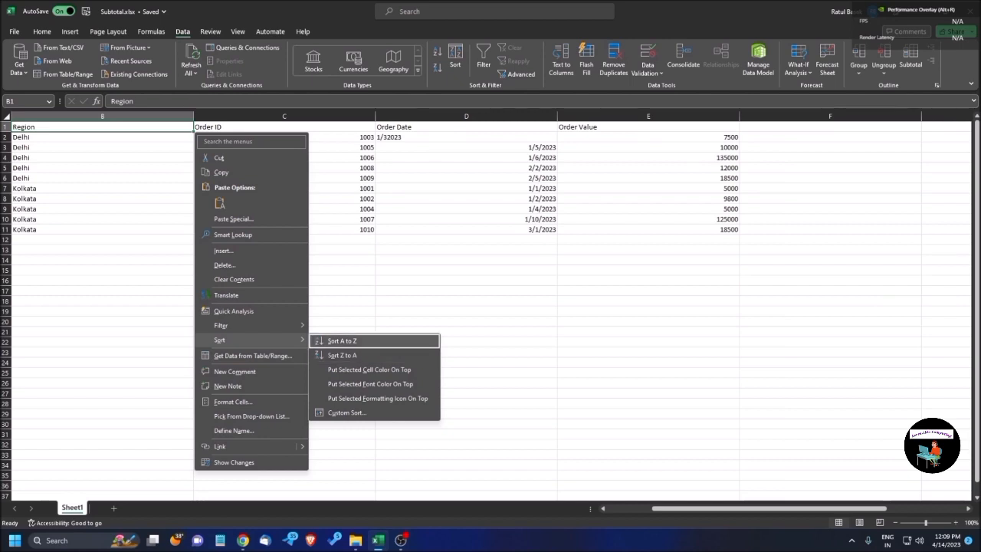
key("Return")
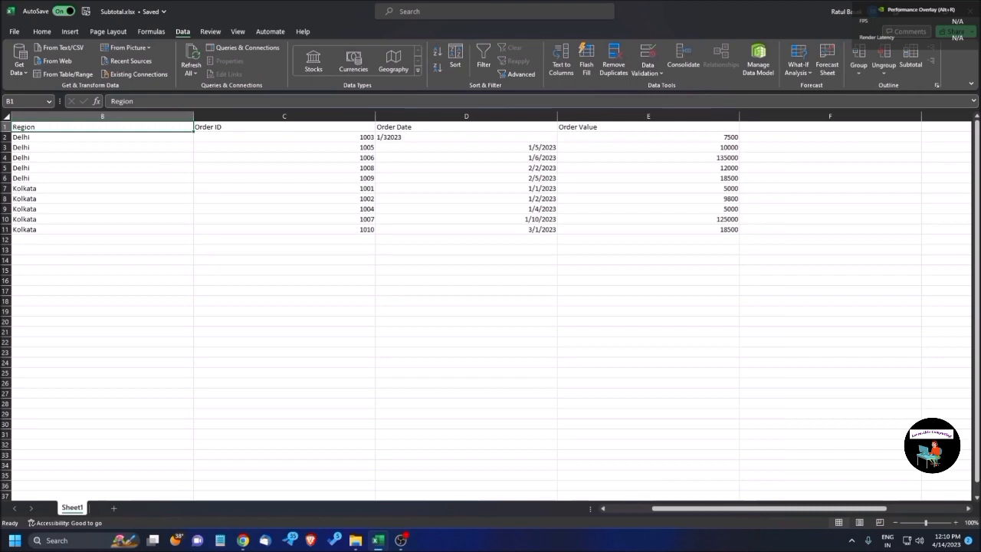
Check how the rows are grouped in the Region column and return to its header.
key("Down")
key("Down")
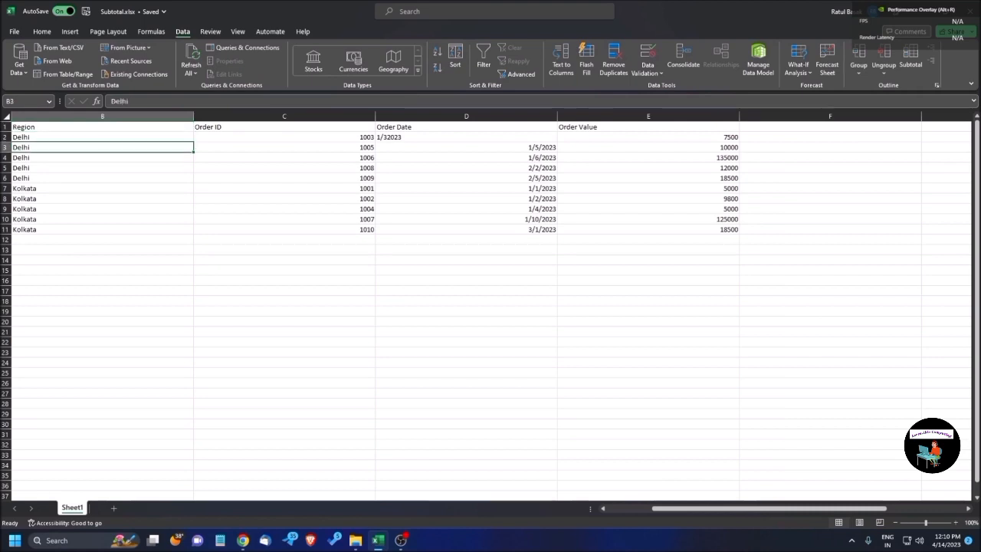
key("Down")
key("Up")
key("Up")
key("Up")
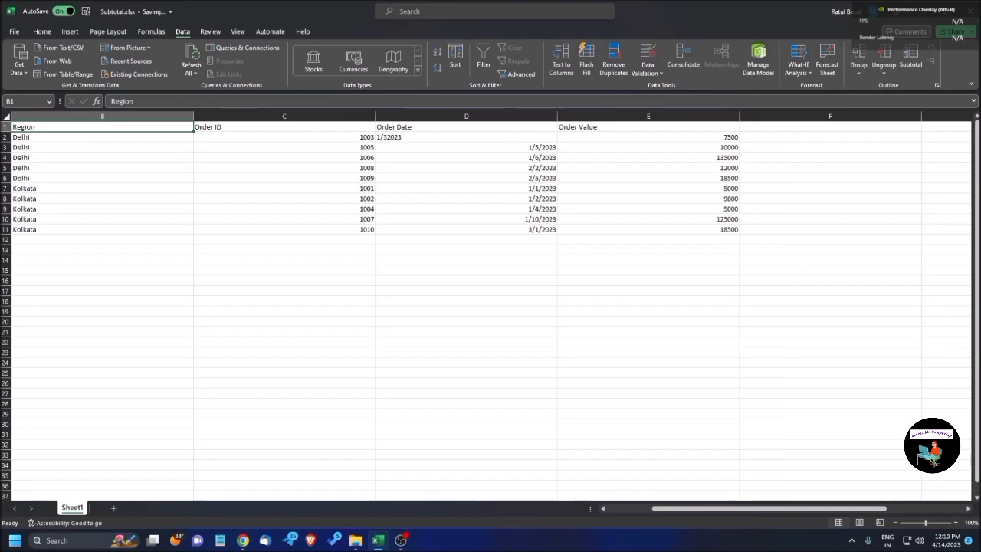
Select the data range around the Region header and extend the selection to the entire worksheet.
key("ctrl+a")
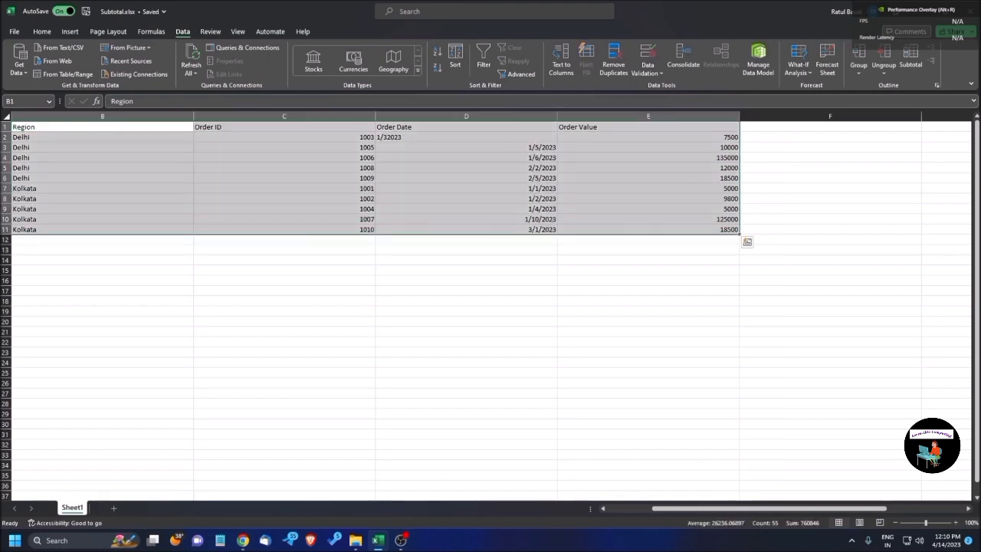
key("ctrl+q")
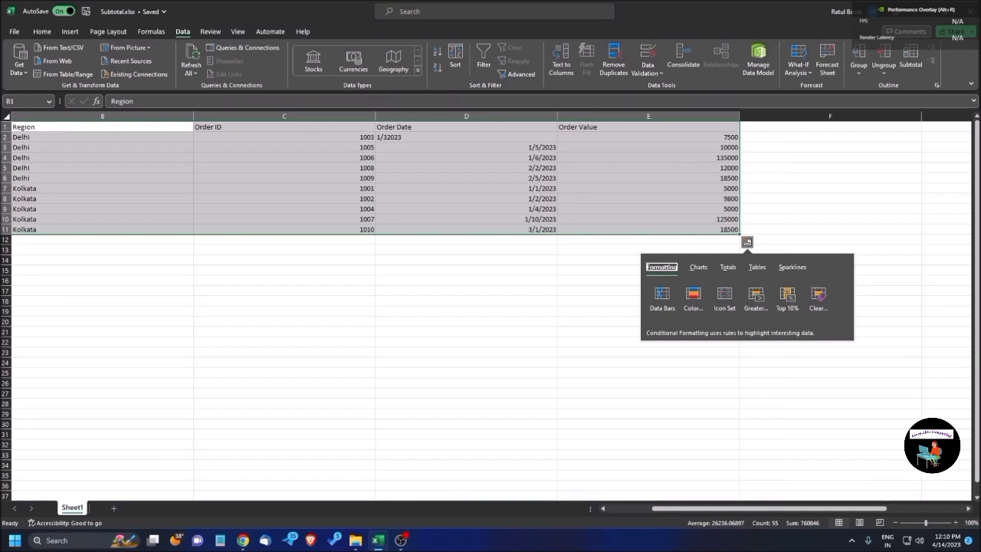
key("Escape")
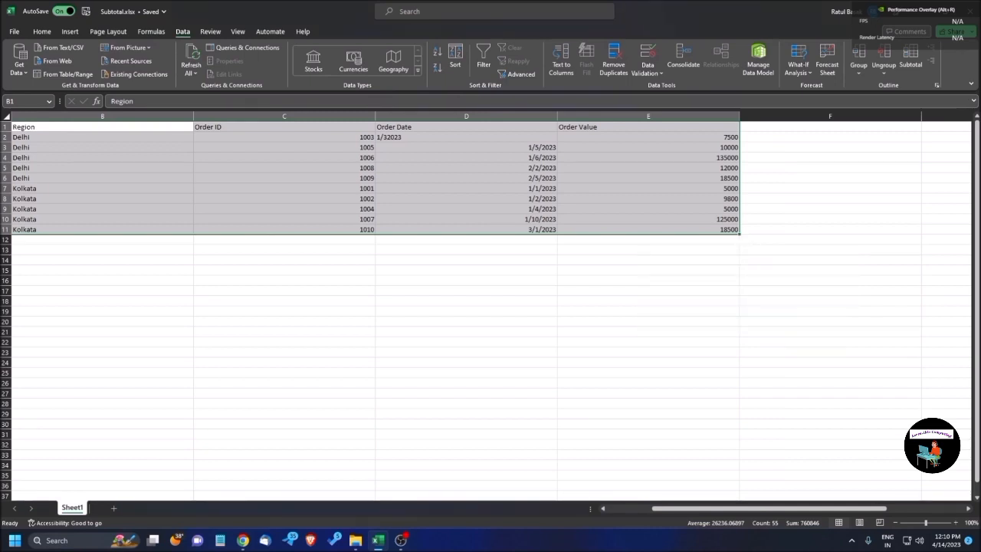
key("alt+a")
key("Escape")
key("ctrl+a")
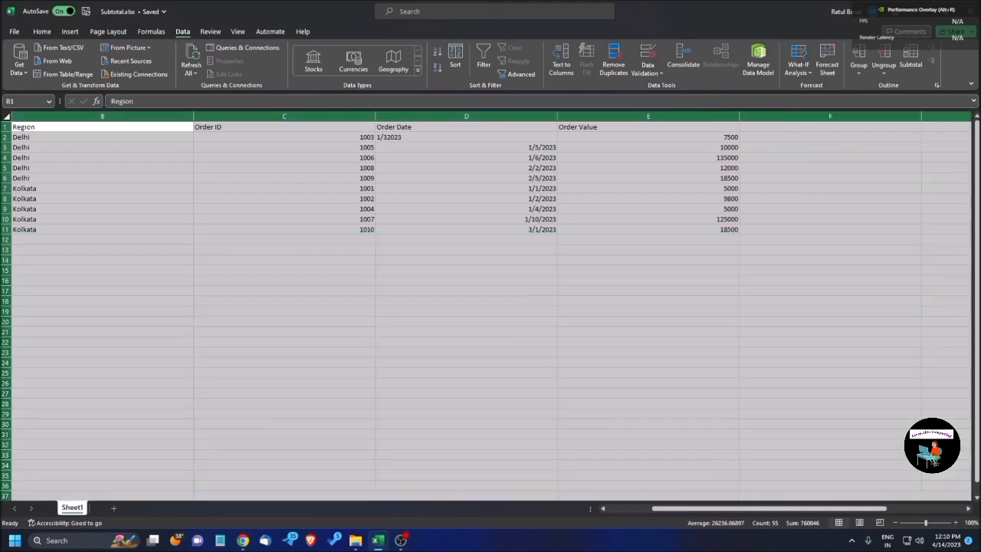
Open the Subtotal settings for the sales data.
key("alt+a")
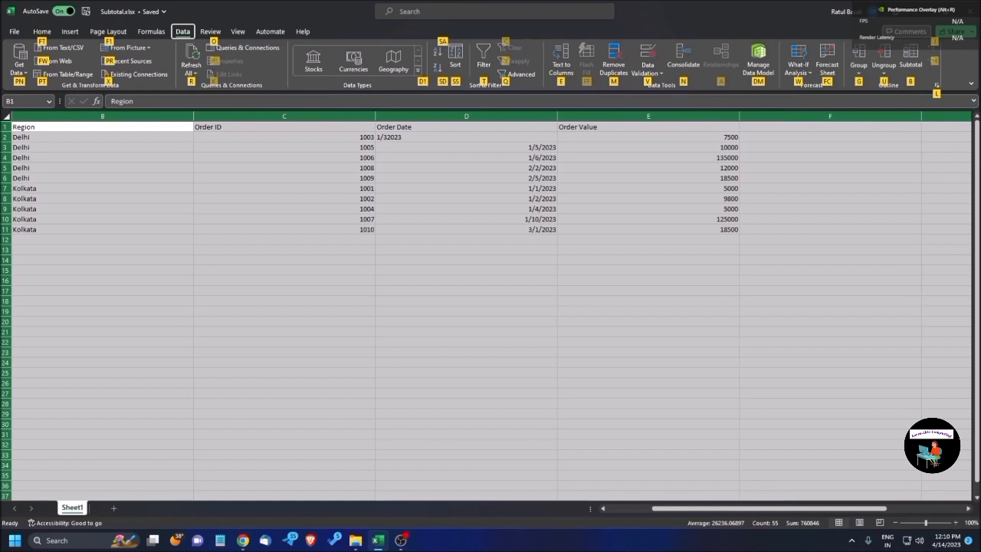
key("ctrl+Right")
key("ctrl+Right")
key("ctrl+Right")
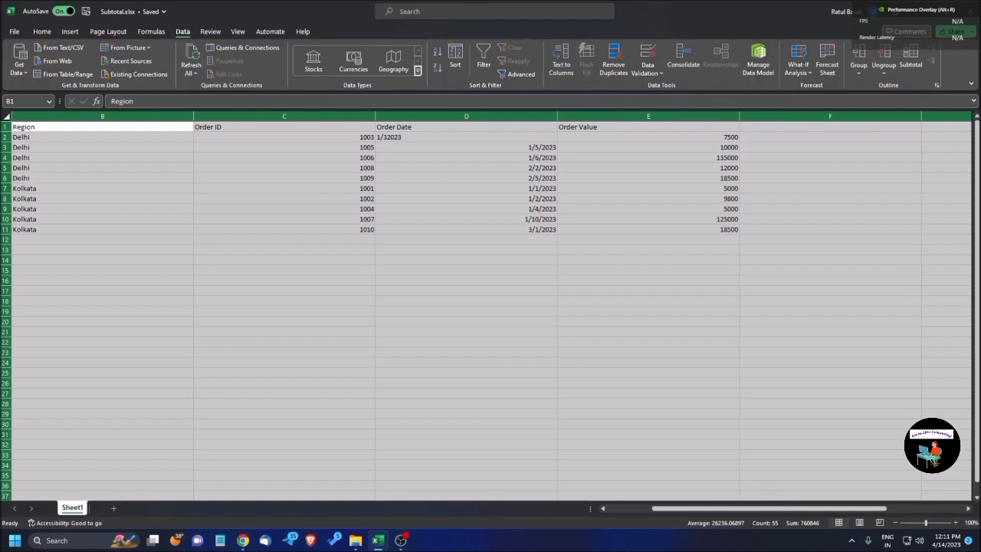
key("ctrl+Right")
key("ctrl+Right")
key("ctrl+Right")
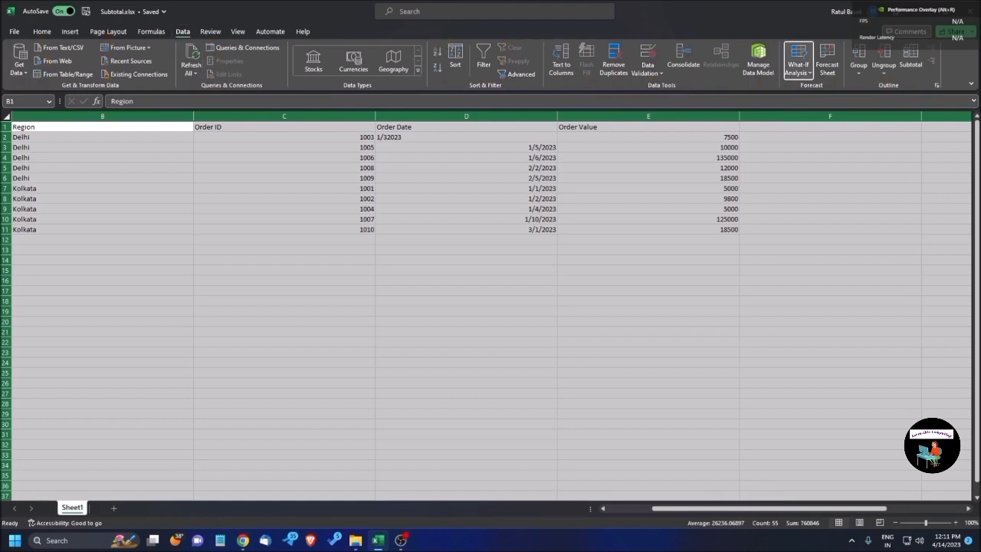
key("ctrl+Right")
key("ctrl+Right")
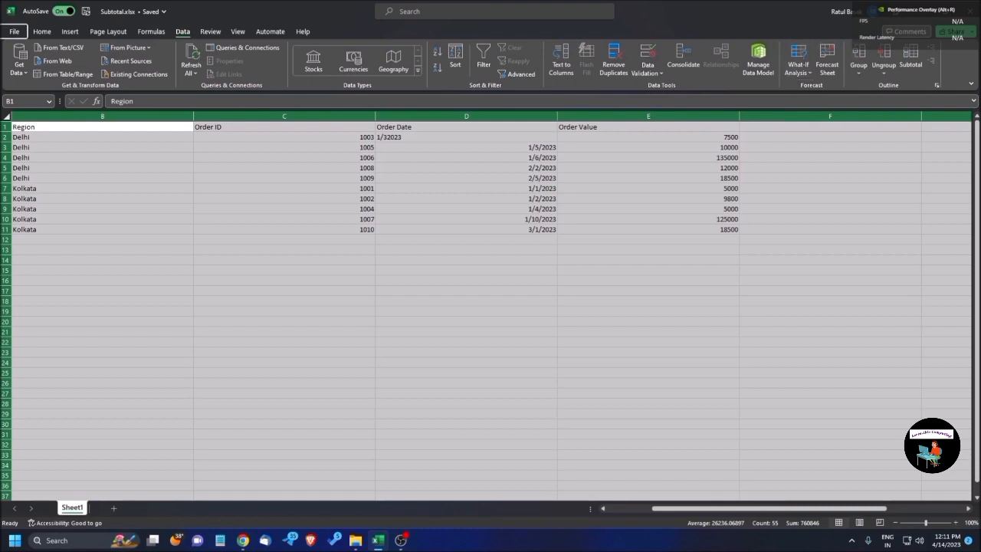
key("ctrl+Right")
key("Down")
key("ctrl+Right")
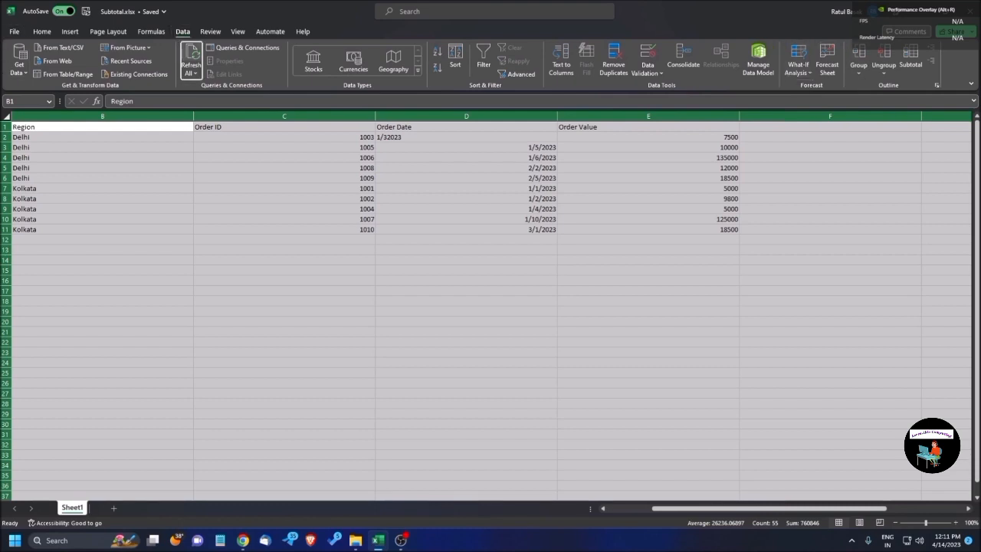
key("ctrl+Right")
key("ctrl+Right")
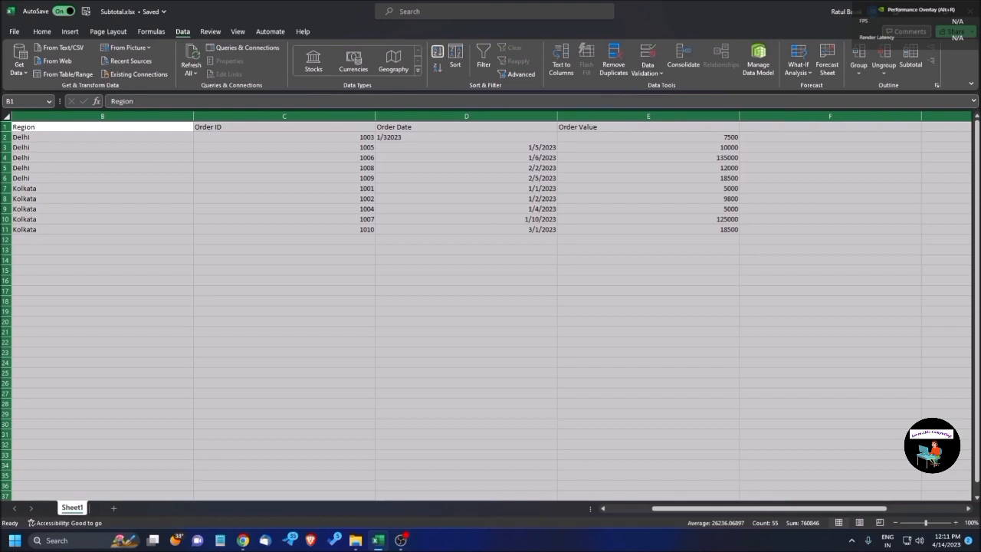
key("ctrl+Right")
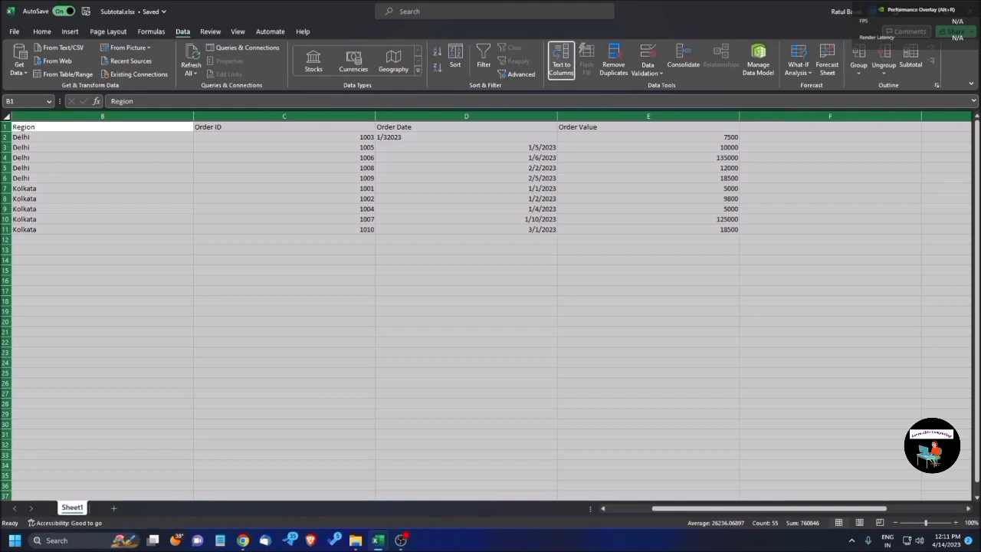
key("Right")
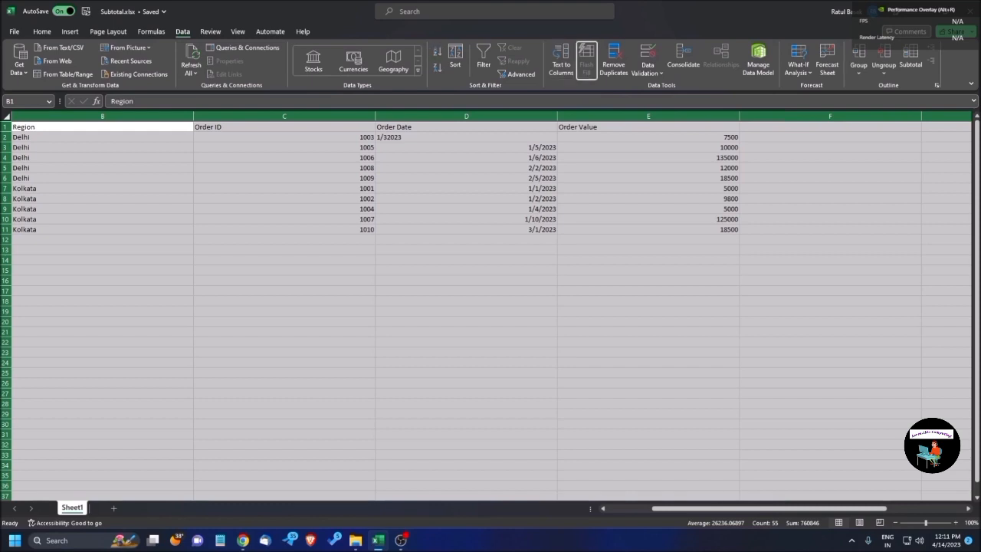
key("Right")
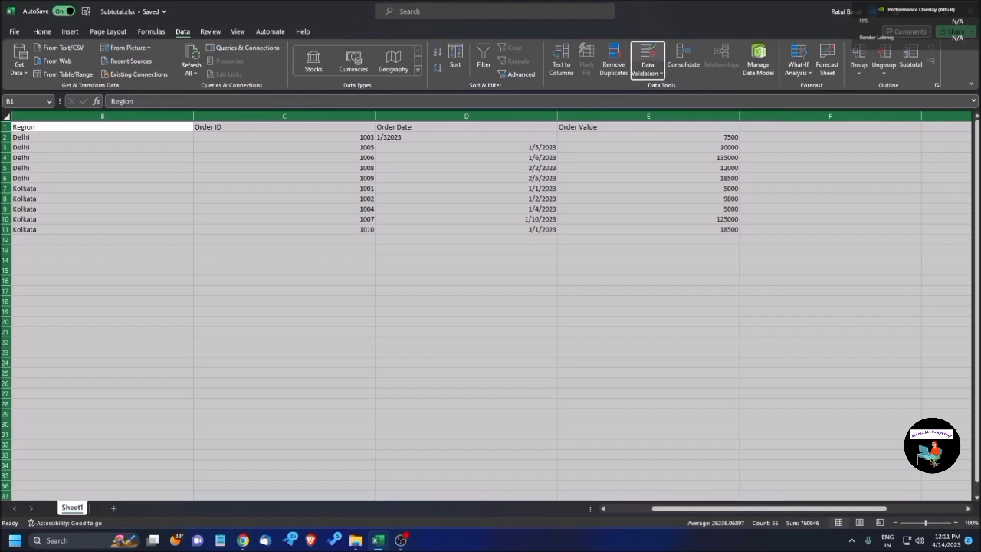
key("Right")
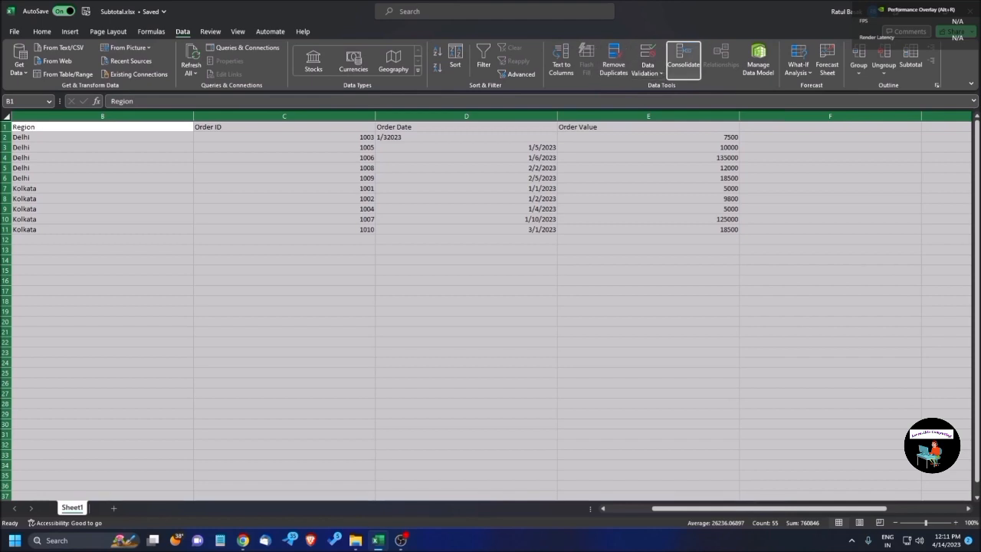
key("Right")
key("Right")
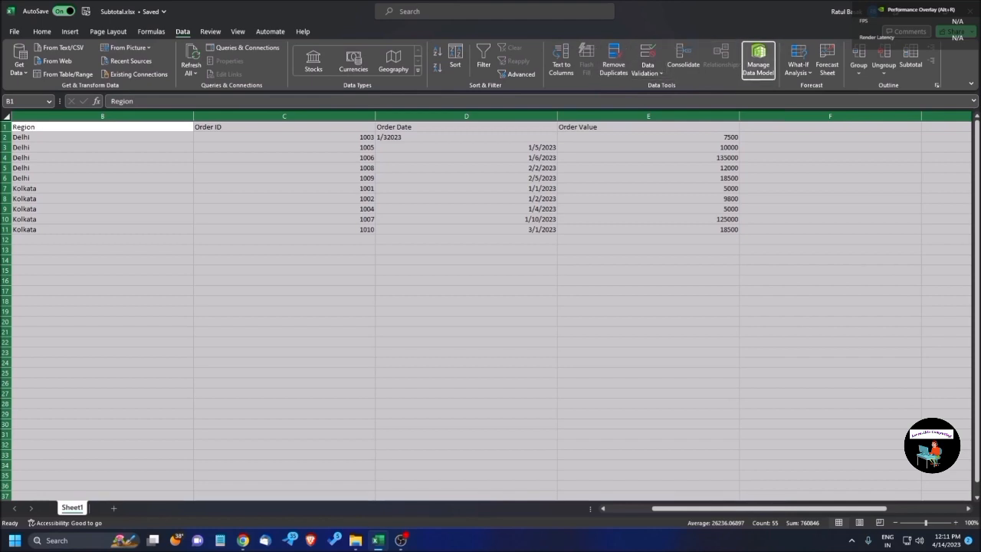
key("Right")
key("Right")
key("Right")
key("Right")
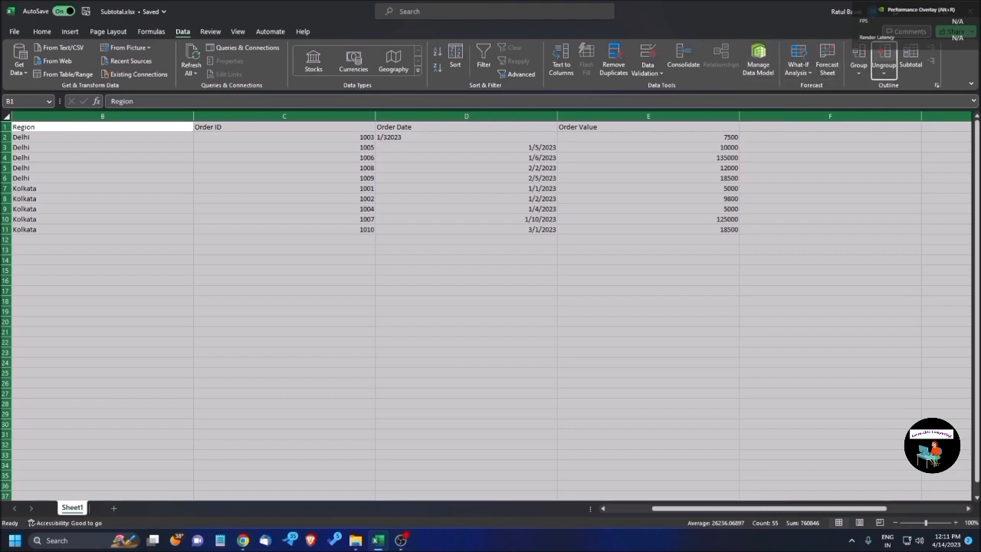
key("Right")
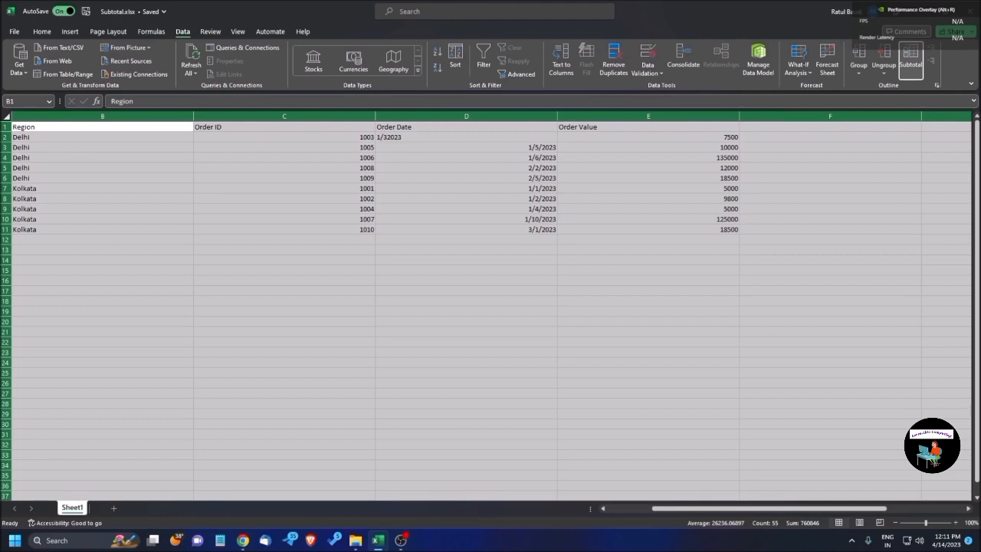
left_click(910, 63)
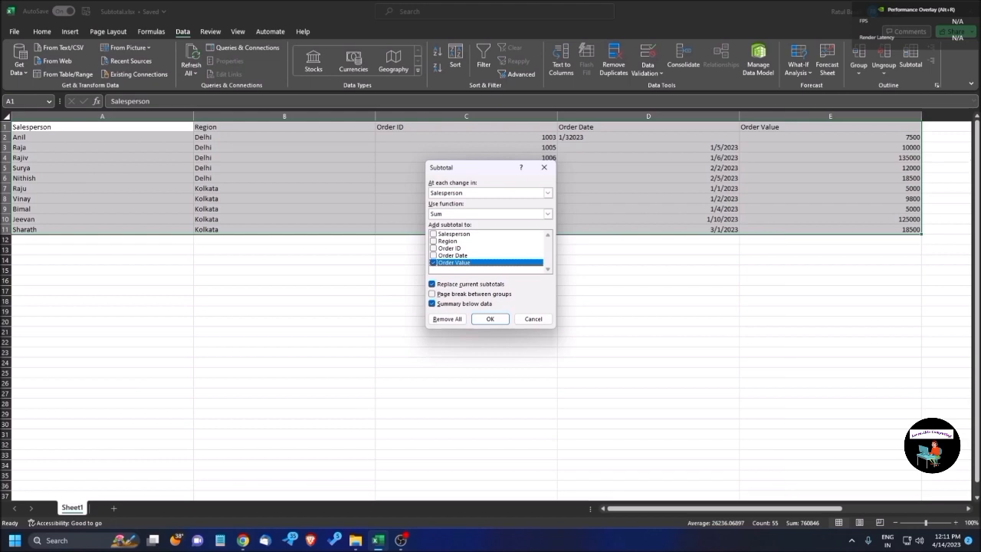
Set the subtotals to be calculated at each change in Region.
key("shift+Tab")
key("shift+Tab")
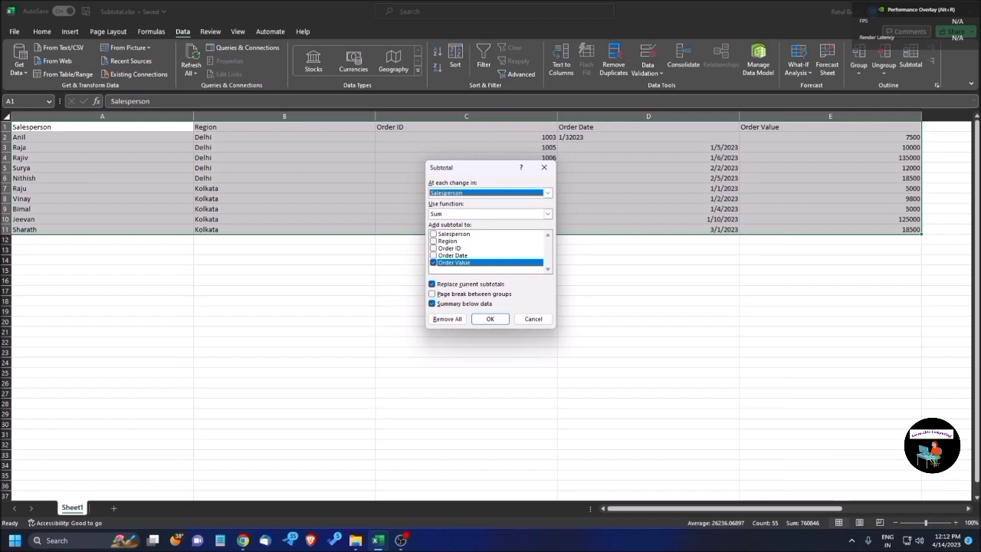
key("alt+Down")
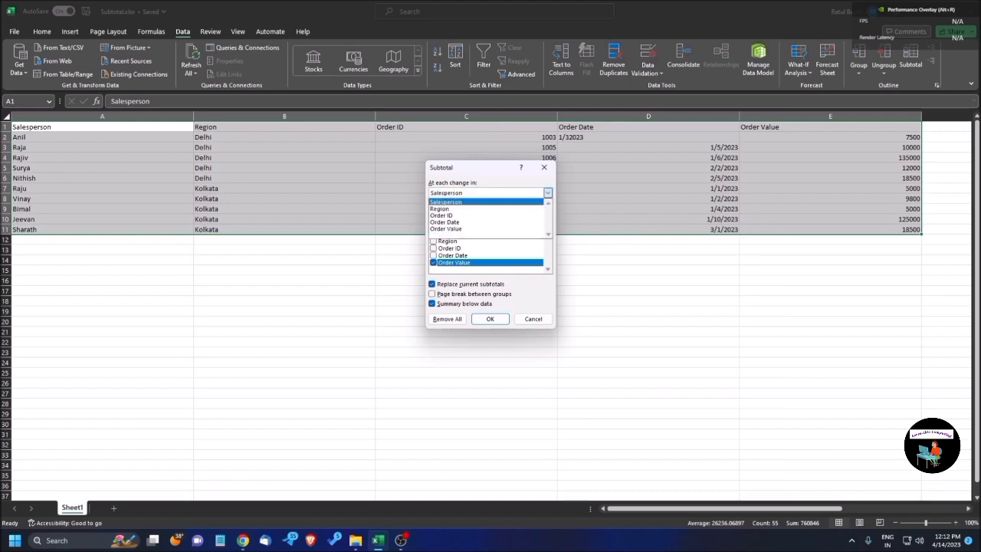
key("Down")
key("Down")
key("Up")
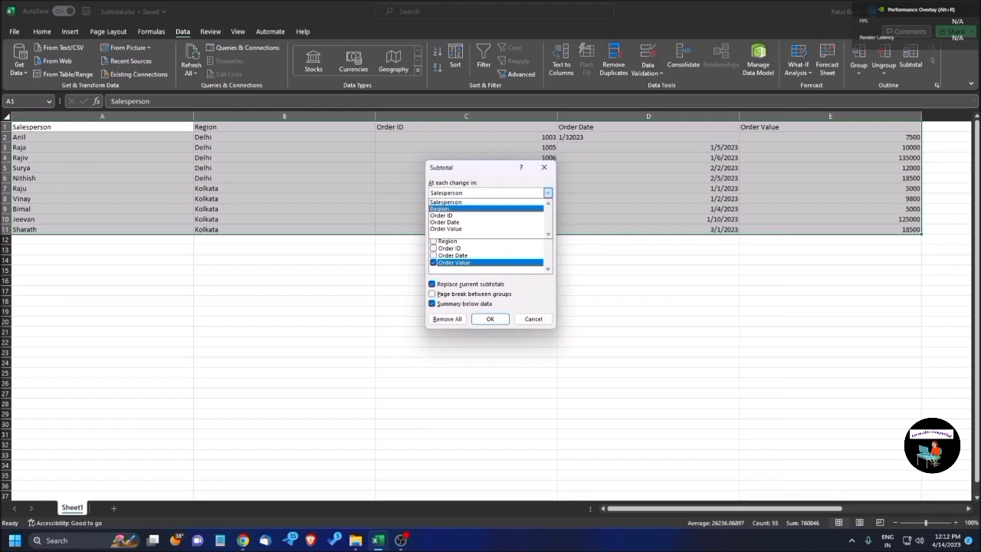
key("Tab")
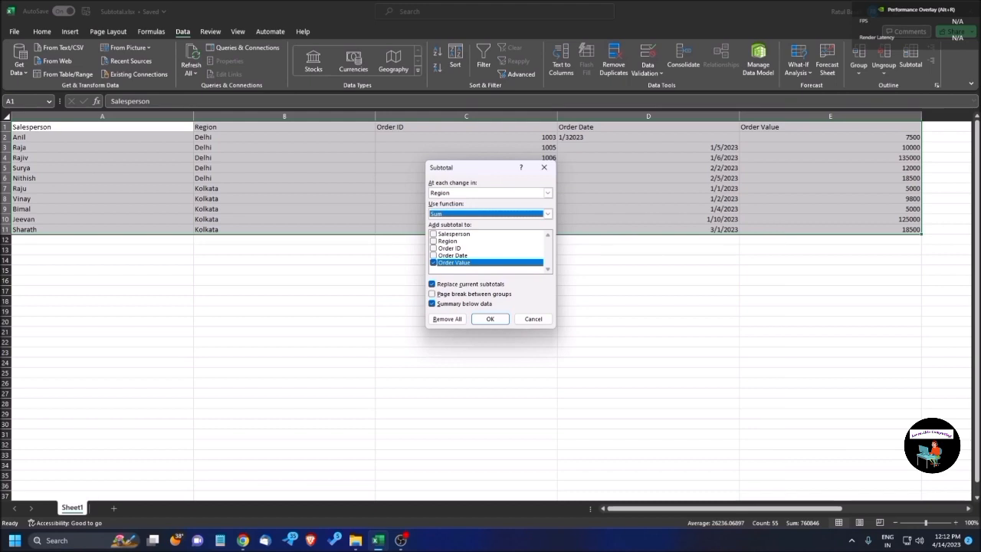
Review the available subtotal functions and choose Sum.
key("alt+Down")
key("Down")
key("Down")
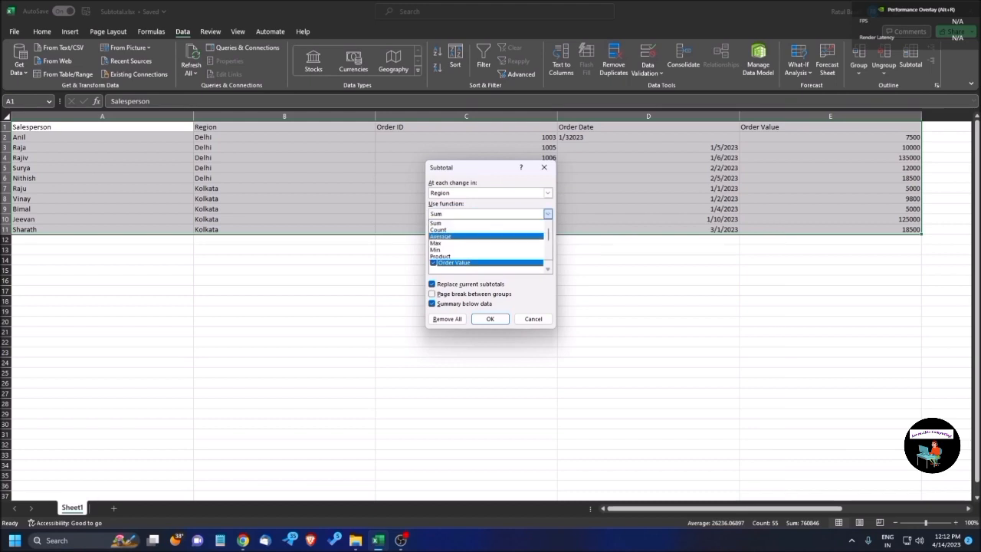
key("Down")
key("Down")
key("Down")
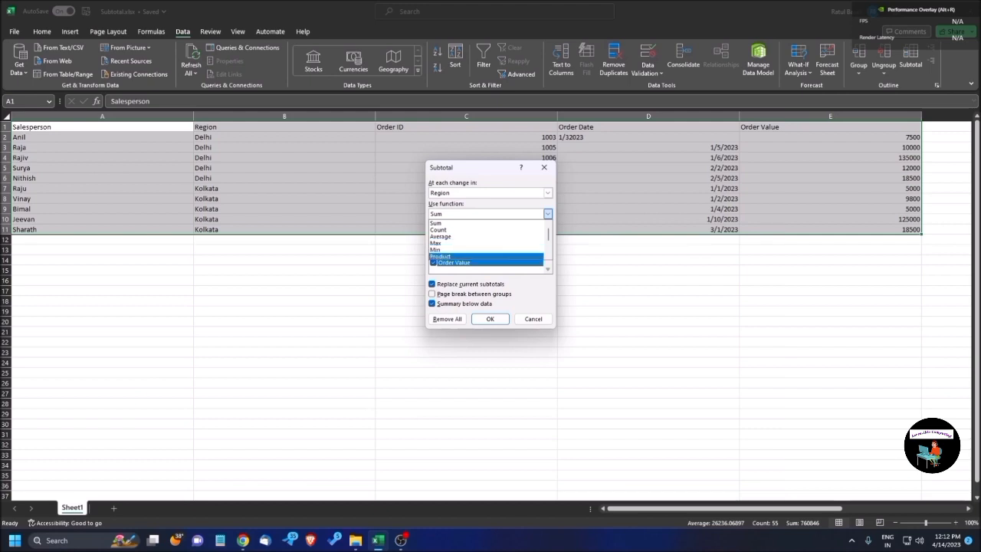
key("Down")
key("Up")
key("Down")
key("Down")
key("Up")
key("Up")
key("Up")
key("Up")
key("Up")
key("Up")
key("Up")
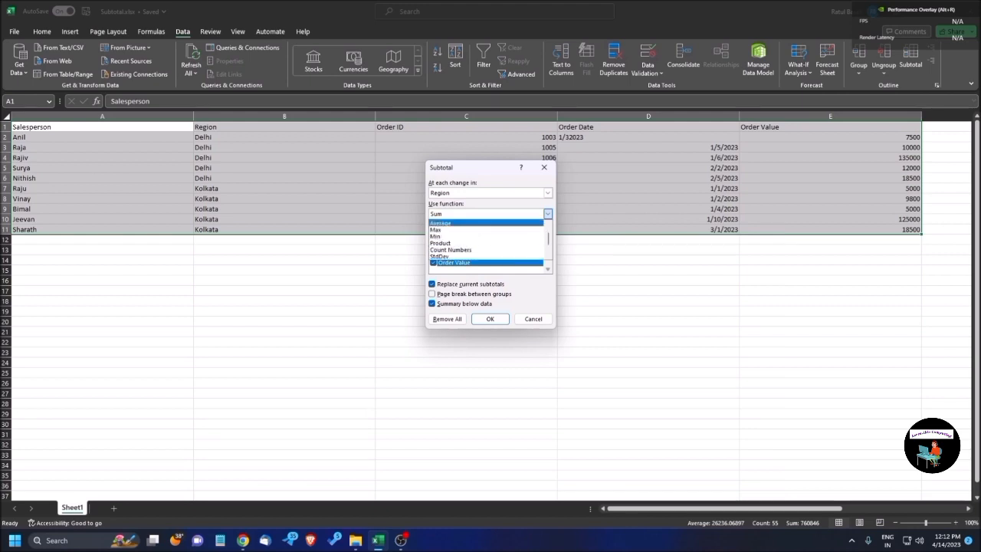
key("Up")
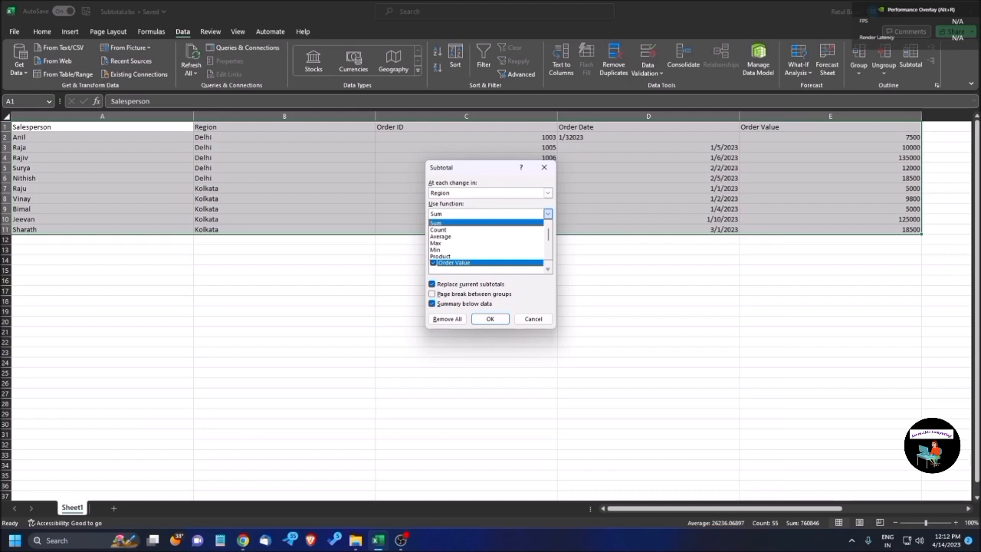
key("Return")
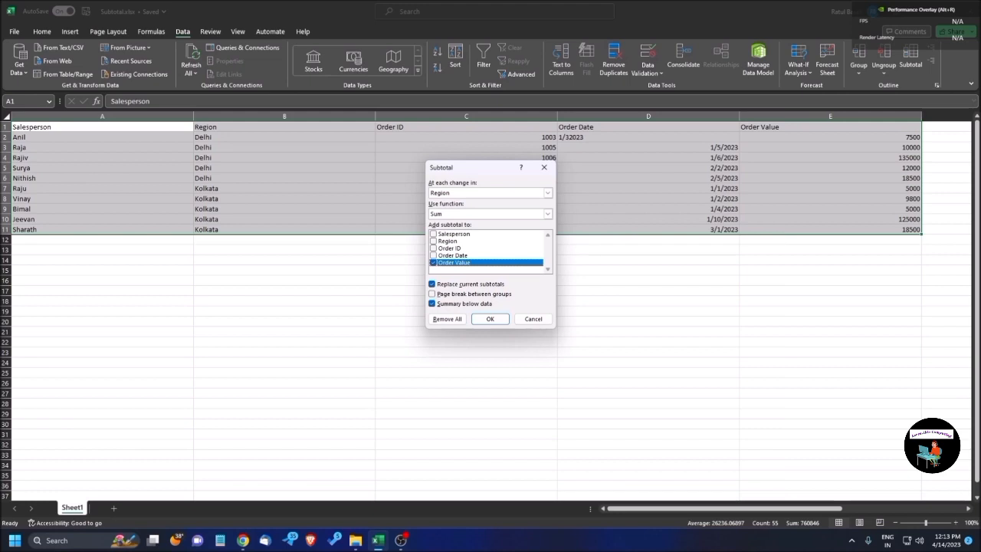
Turn on page breaks between groups and apply the subtotals to Order Value.
key("Tab")
key("Tab")
key("space")
key("Tab")
key("Tab")
key("Tab")
key("Return")
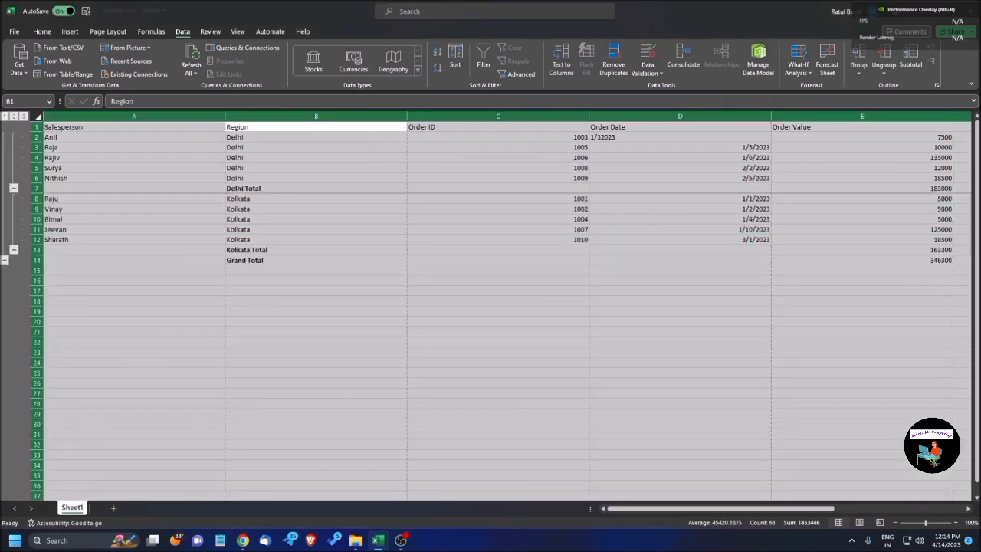
Examine the Delhi rows in the Region column and the Delhi Total label beneath them.
key("Left")
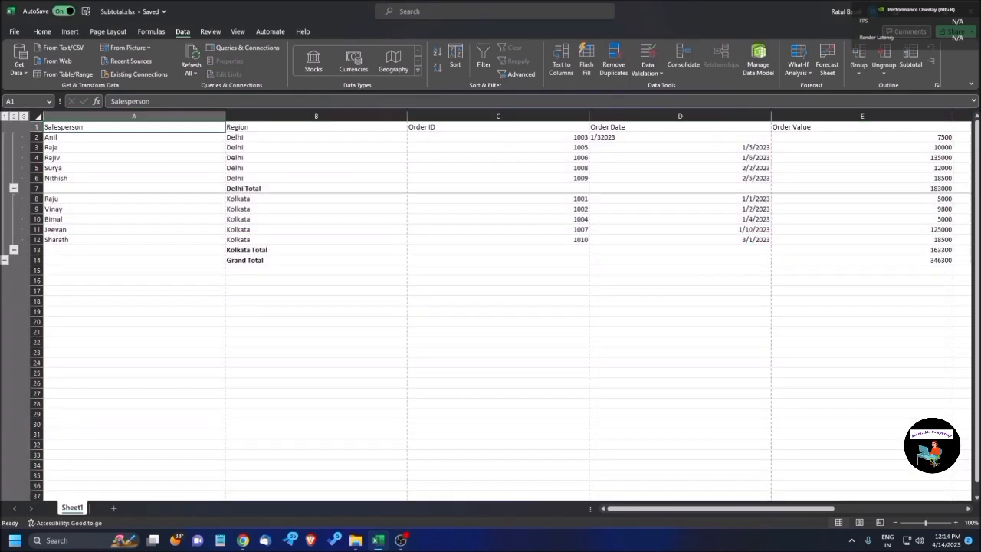
key("Down")
key("Right")
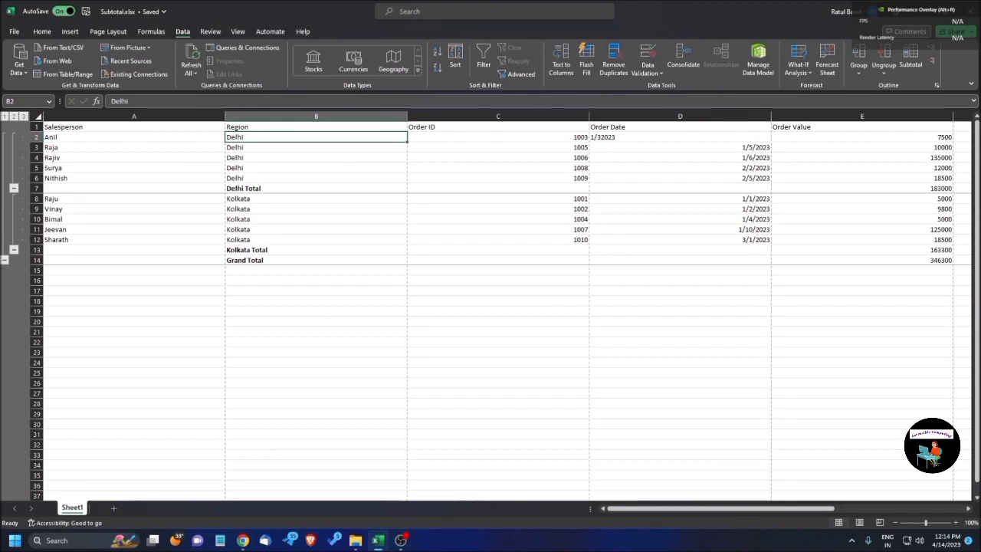
key("Up")
key("Down")
key("Down")
key("Down")
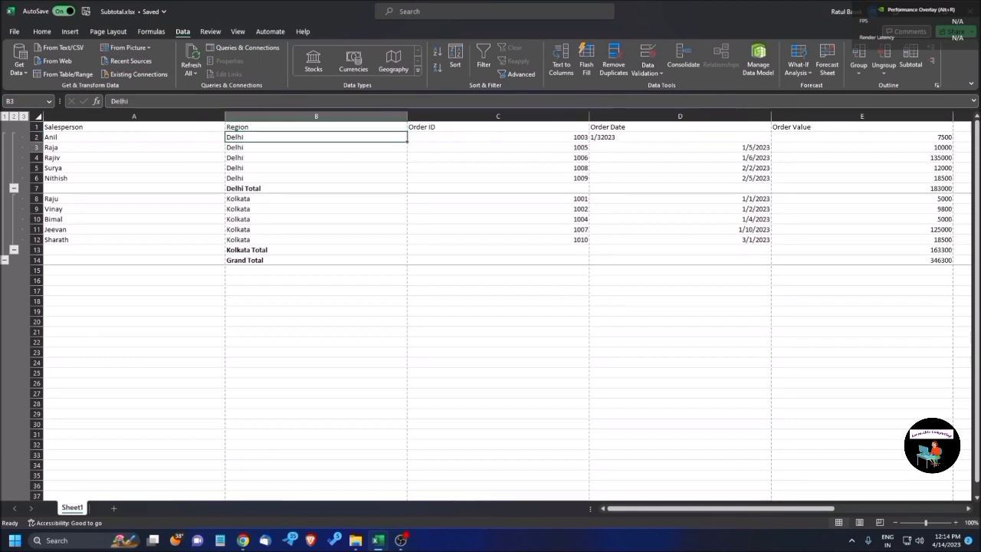
key("Down")
key("Down")
key("Down")
key("Down")
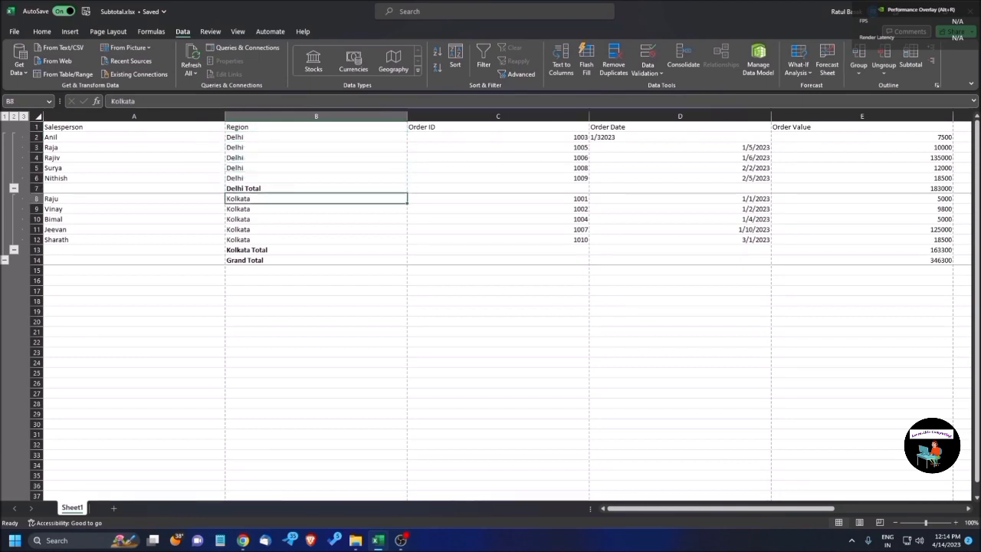
key("Up")
key("Down")
key("Up")
key("F2")
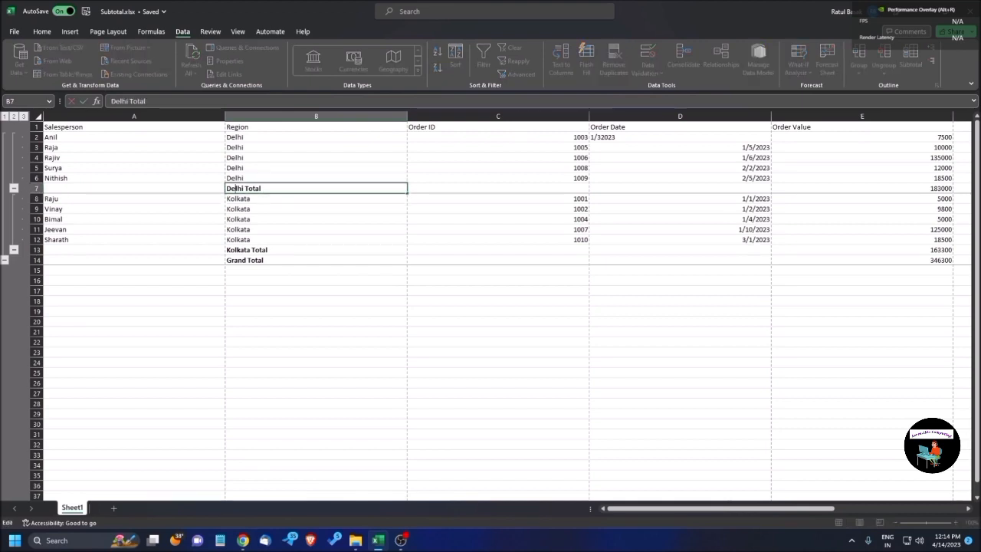
key("Escape")
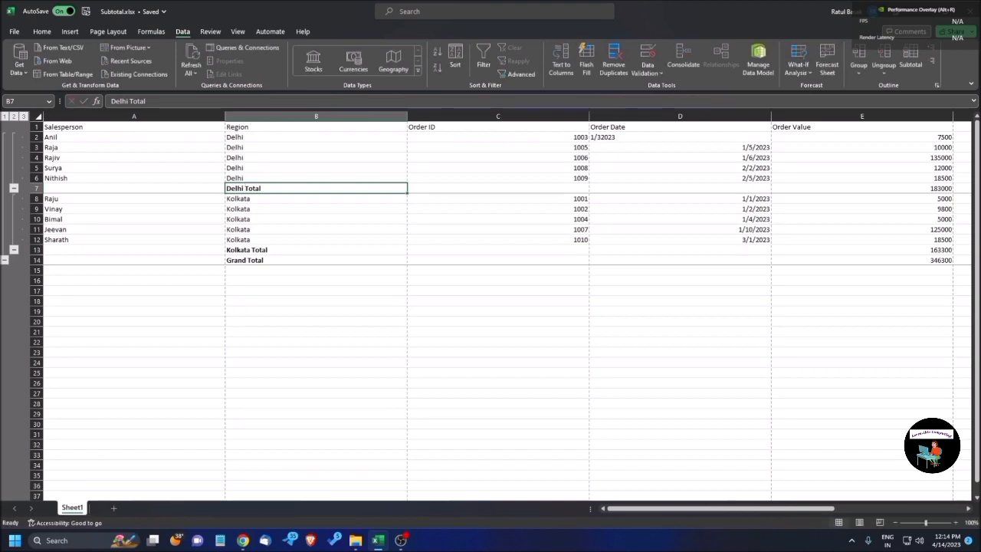
Check the Delhi Total row across its columns and inspect the subtotal formula under Order Value.
key("Left")
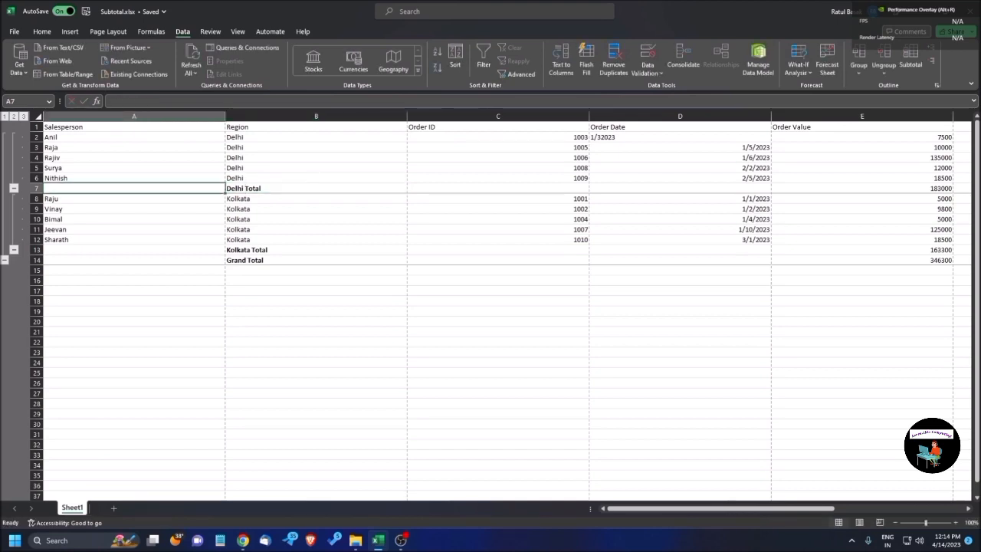
key("Right")
key("Right")
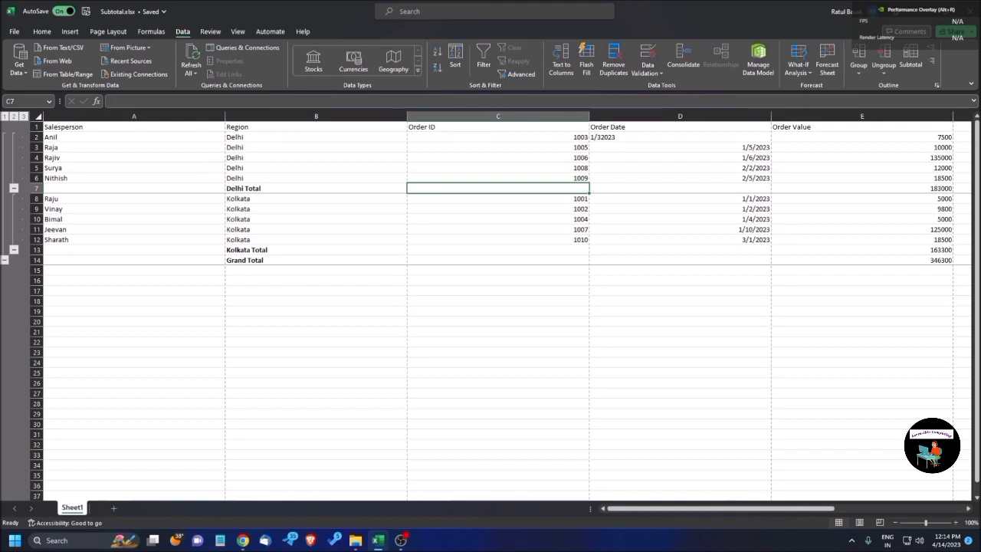
key("Right")
key("Right")
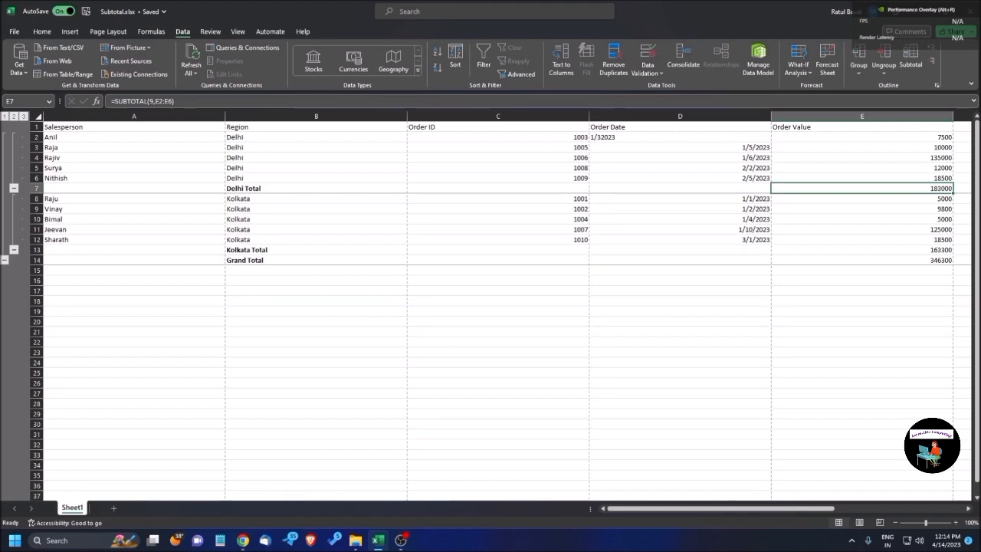
Examine the Kolkata rows in the Region column and follow the Kolkata Total row to its Order Value subtotal.
key("Left")
key("Left")
key("Left")
key("Down")
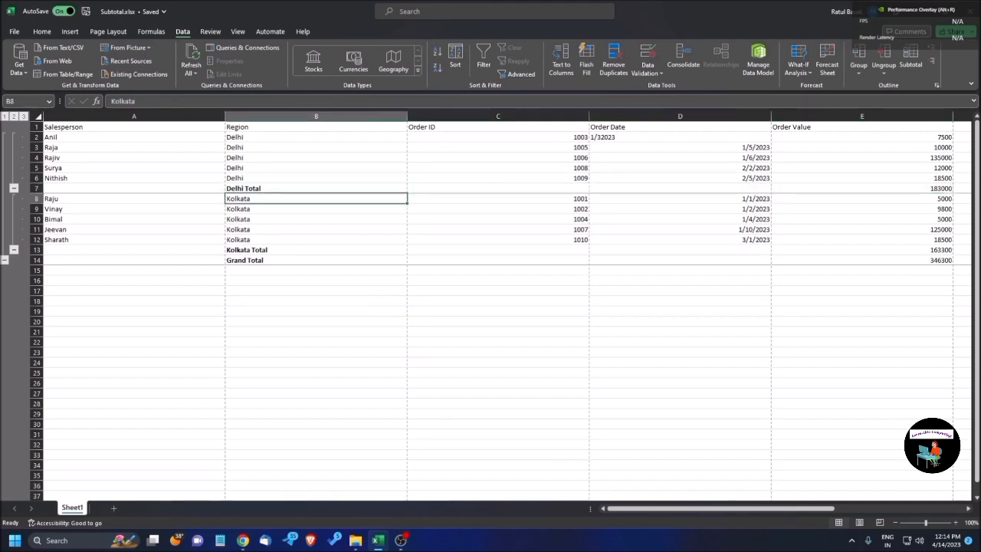
key("Down")
key("Down")
key("Down")
key("Down")
key("Down")
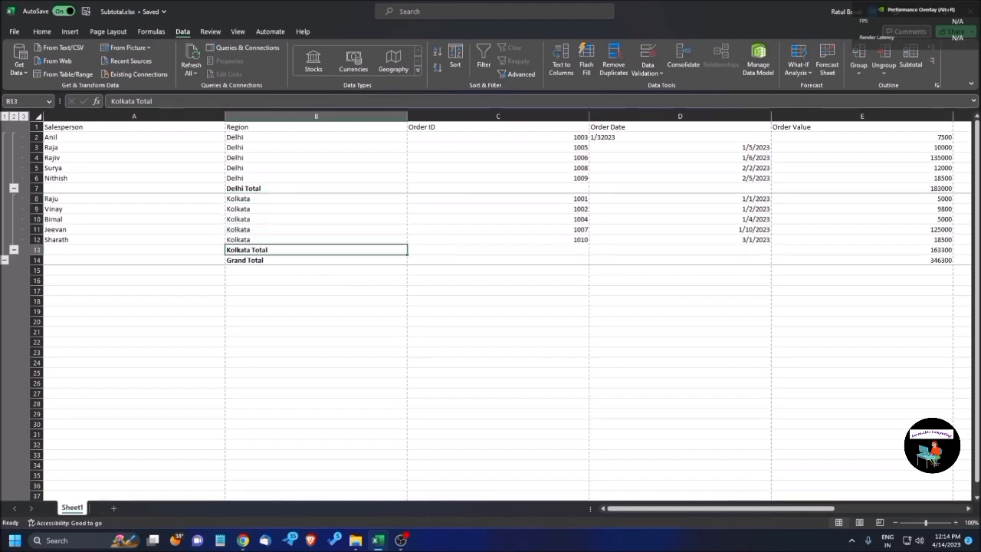
key("Right")
key("Right")
key("Right")
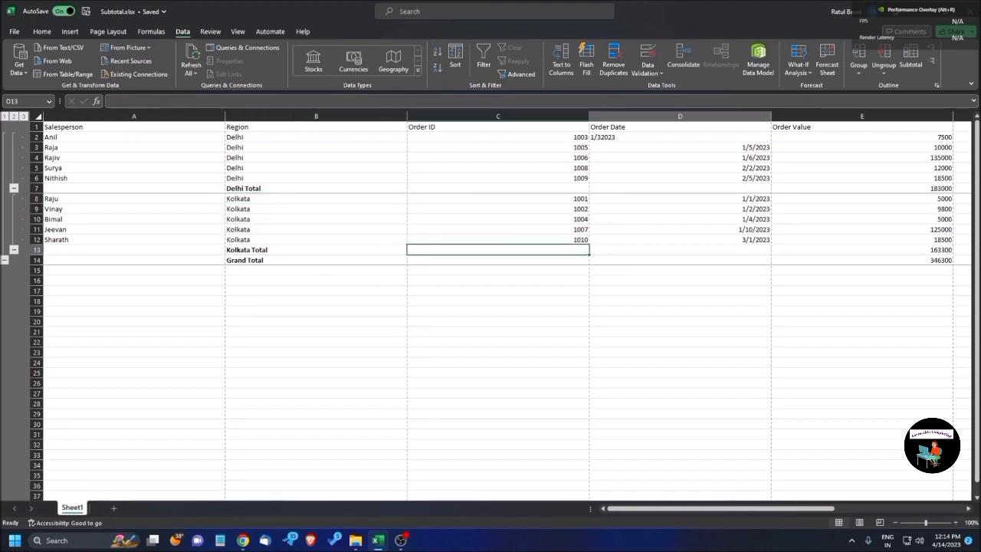